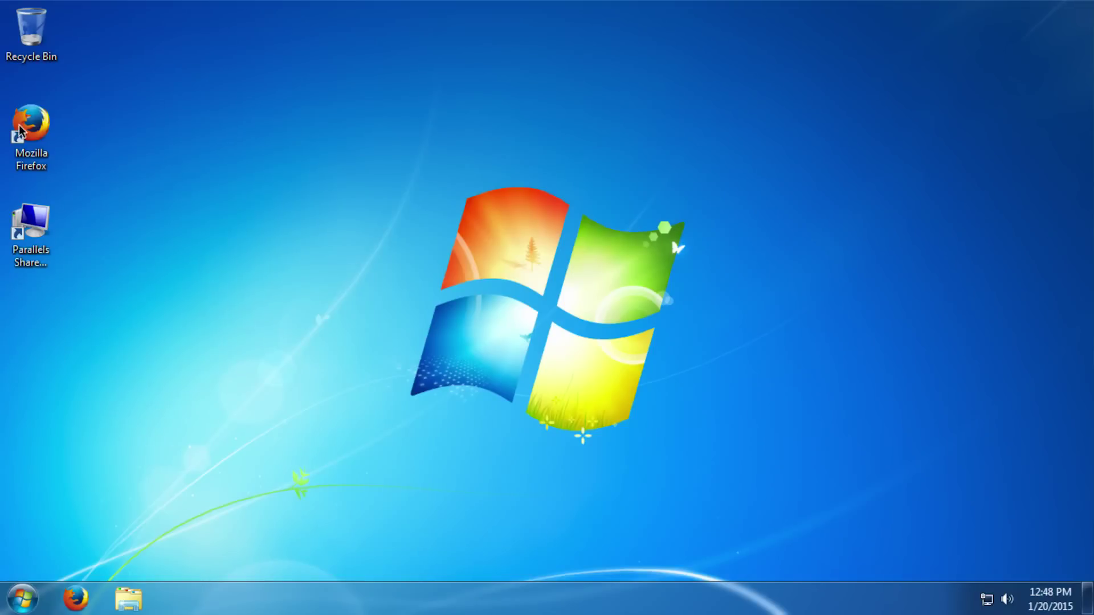
Launch Firefox and search Google for 'download jdk 8 windows'
double_click(21, 131)
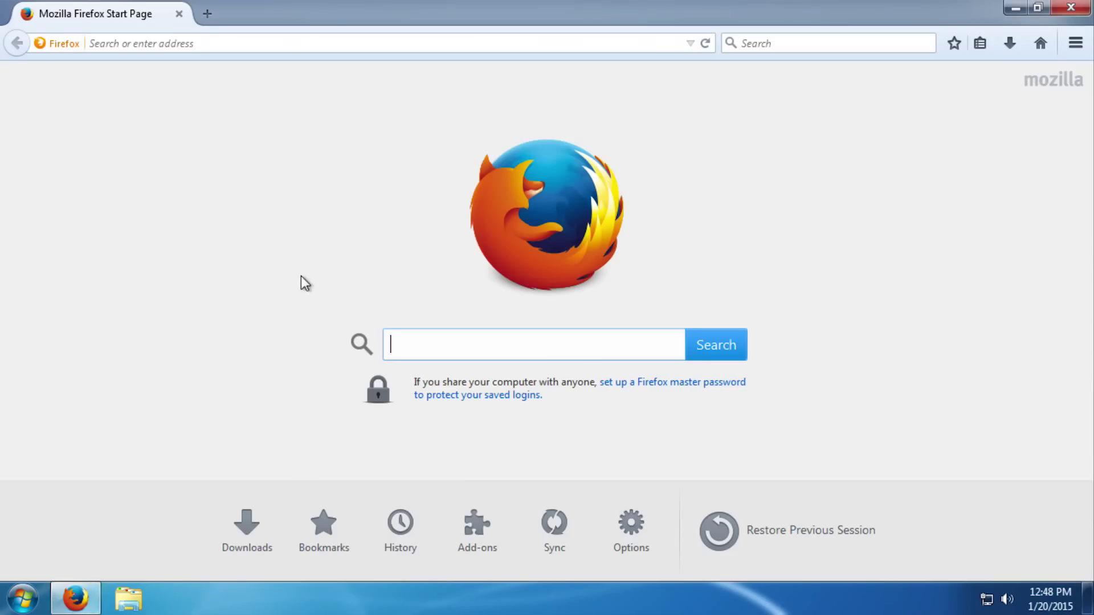
type("download")
type(" jdk ")
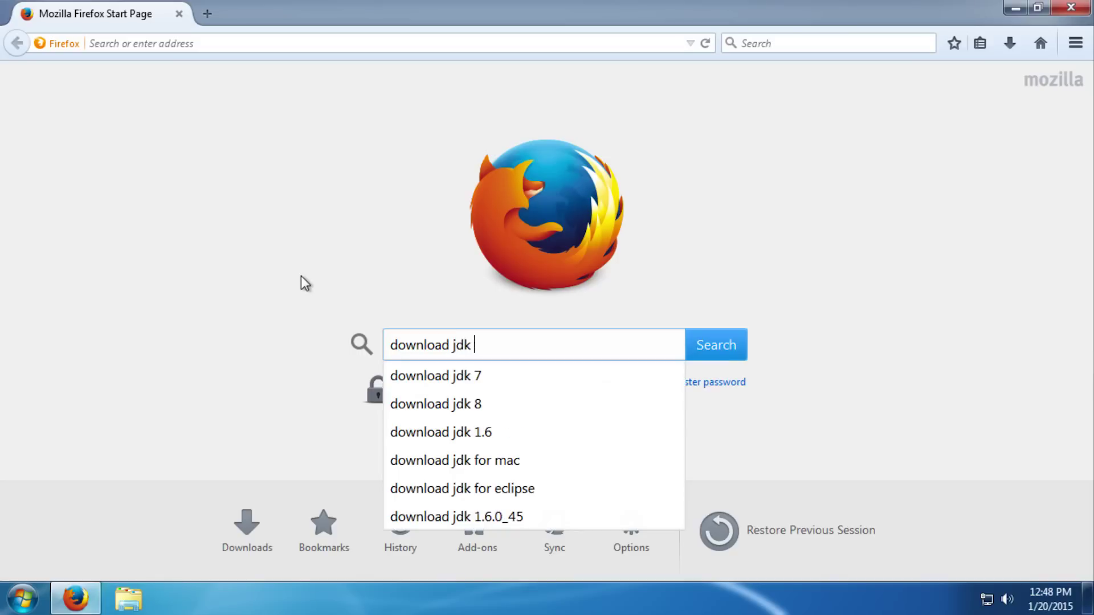
type("8 wind")
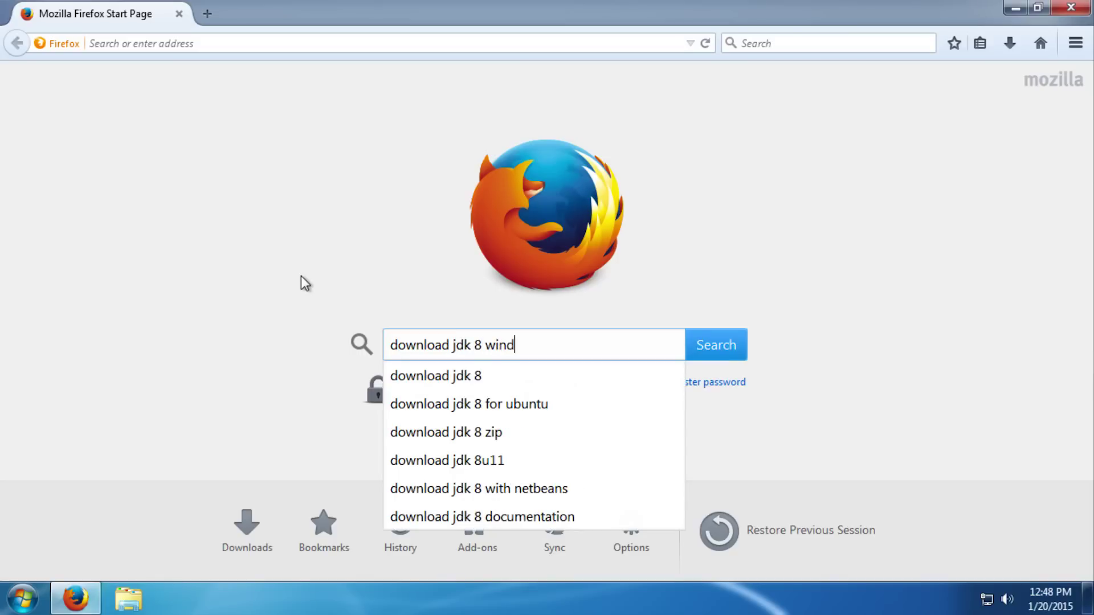
type("ows")
key("Return")
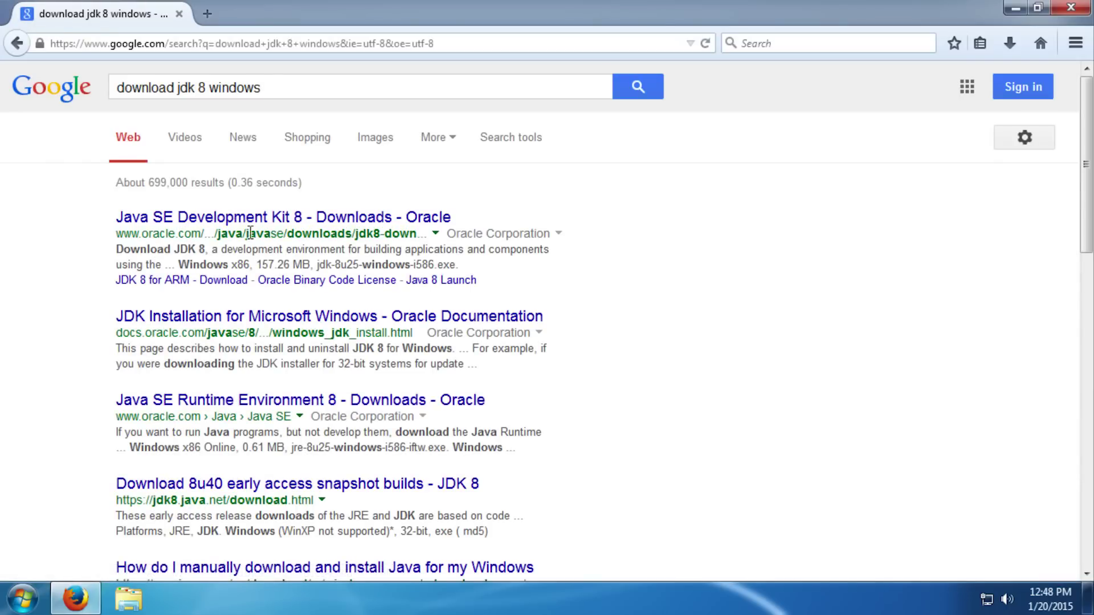
On Oracle's JDK 8 downloads page, accept the license and save jdk-8u25-windows-x64.exe
left_click(294, 216)
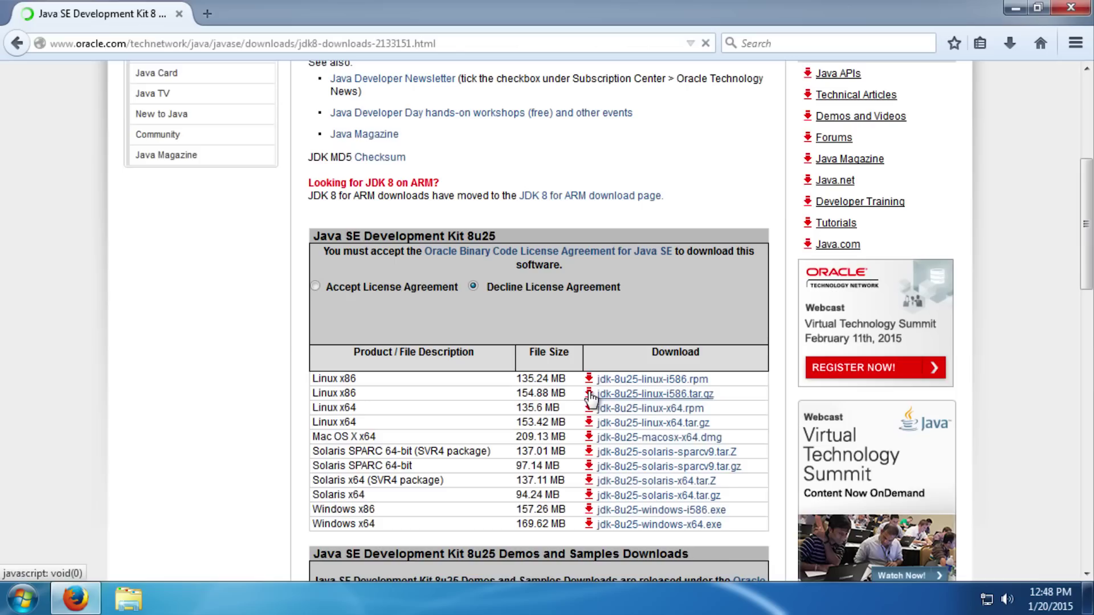
scroll(592, 398, "down", 5)
scroll(591, 398, "down", 1)
scroll(592, 399, "up", 5)
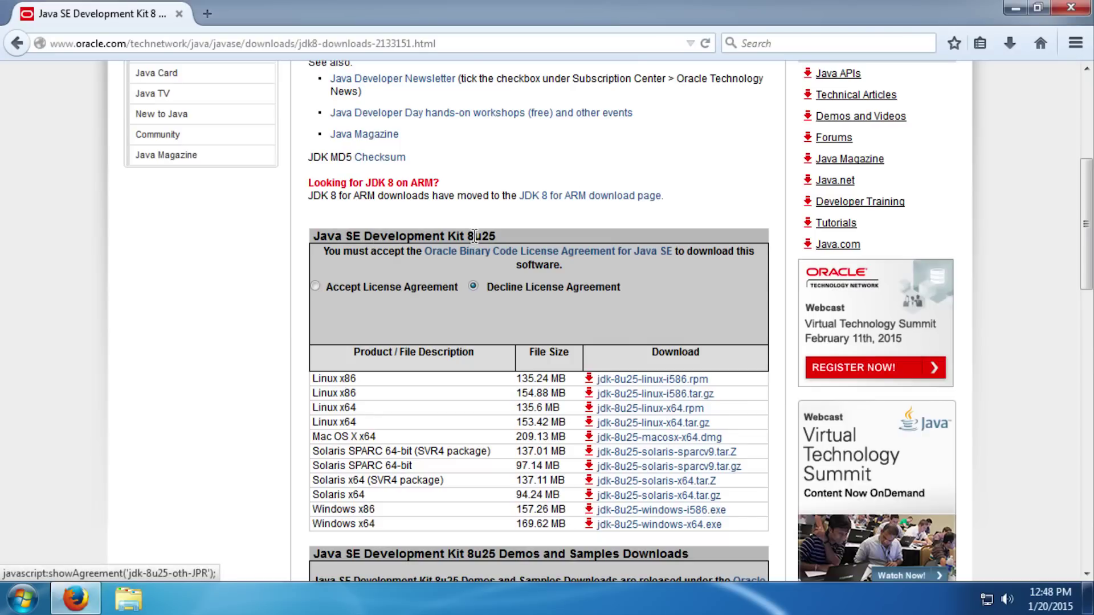
scroll(286, 408, "down", 5)
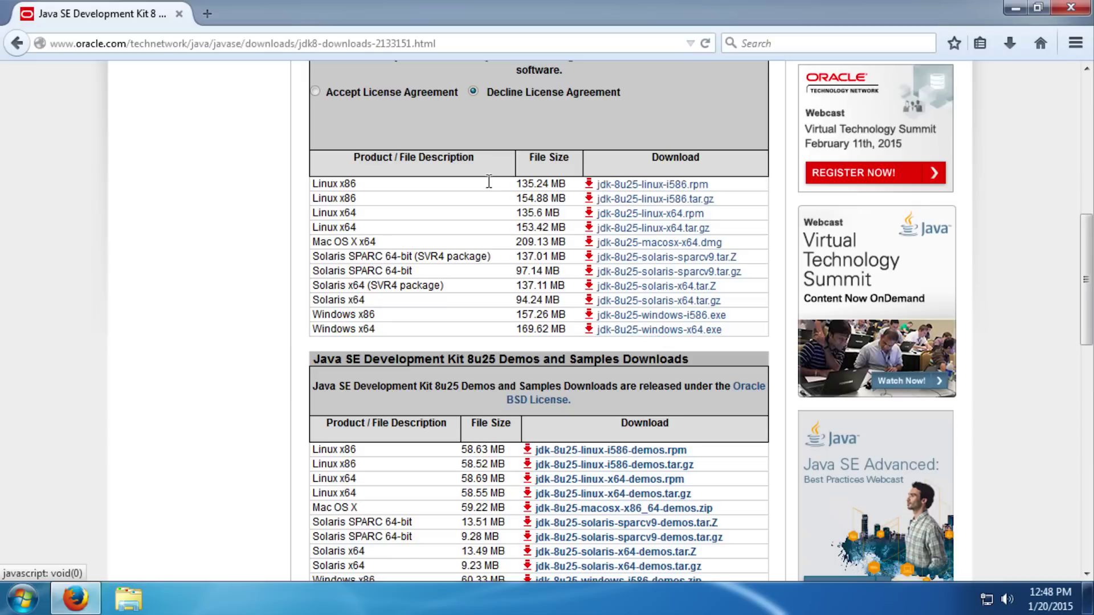
left_click(315, 92)
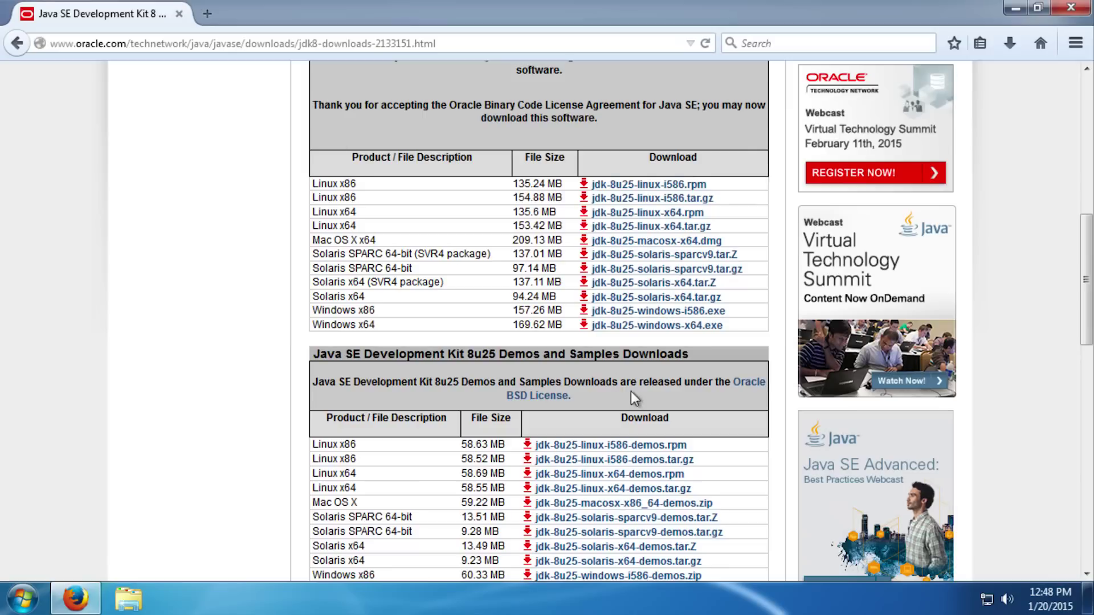
left_click(621, 327)
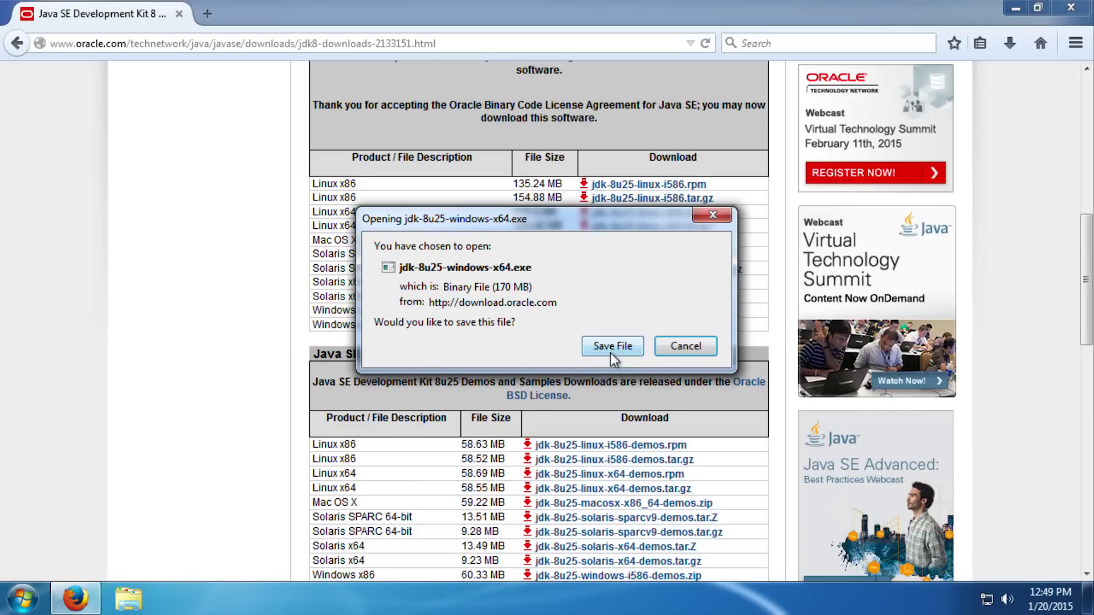
left_click(611, 348)
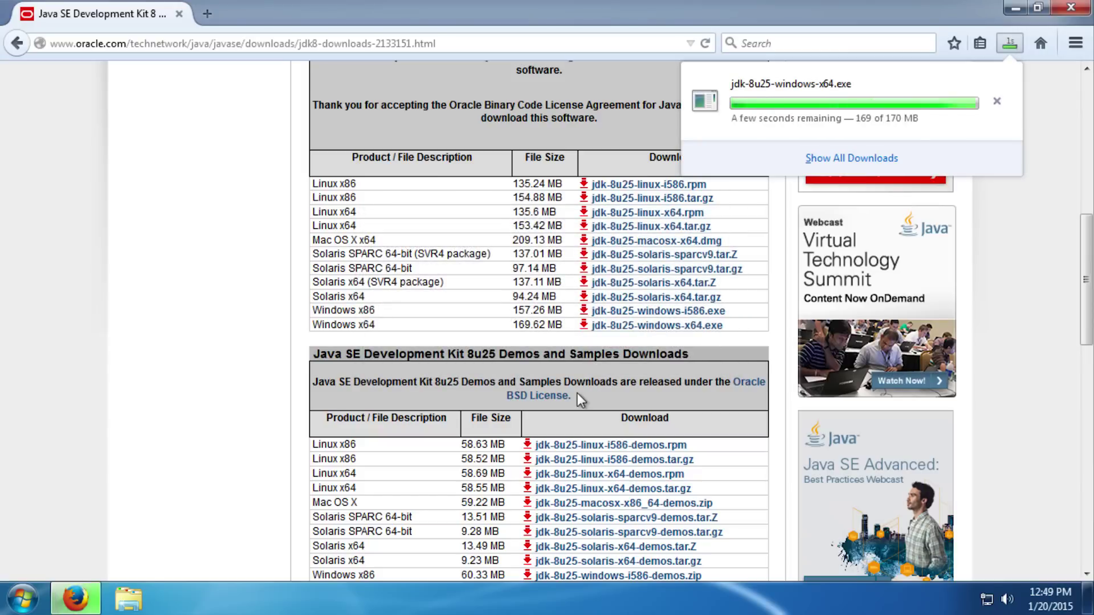
Run jdk-8u25-windows-x64 from Downloads, keeping default features and JRE folder, and close when finished
left_click(997, 102)
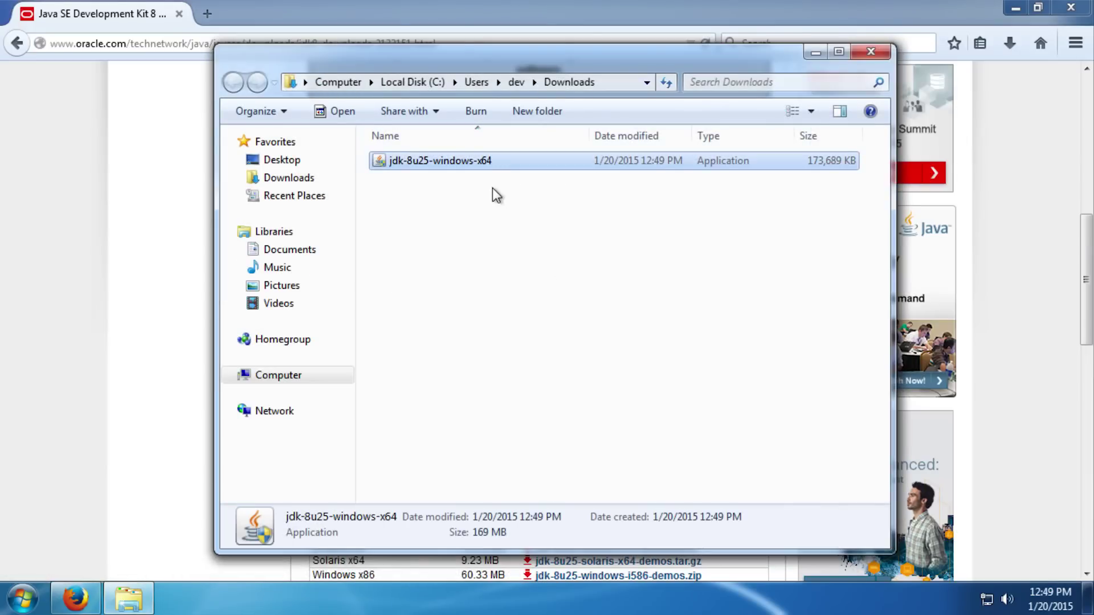
double_click(415, 162)
left_click(629, 349)
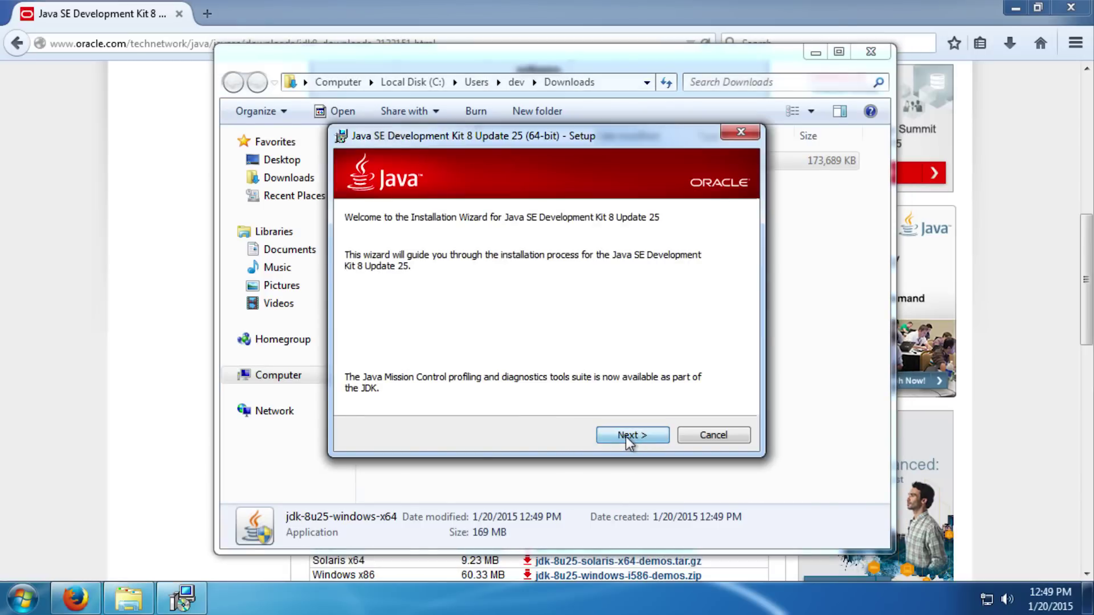
left_click(628, 437)
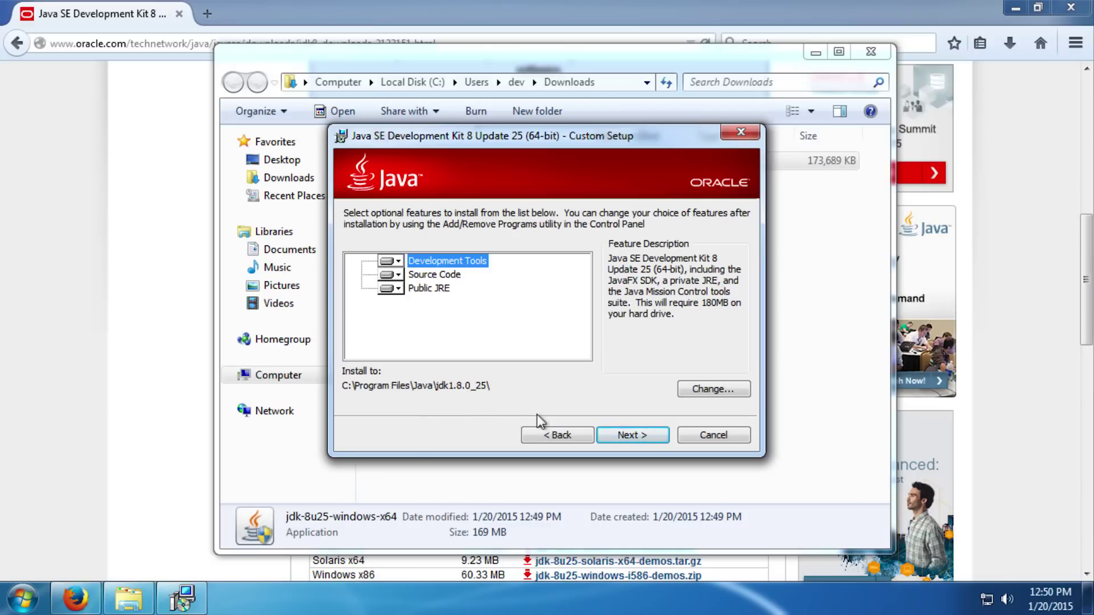
left_click(620, 434)
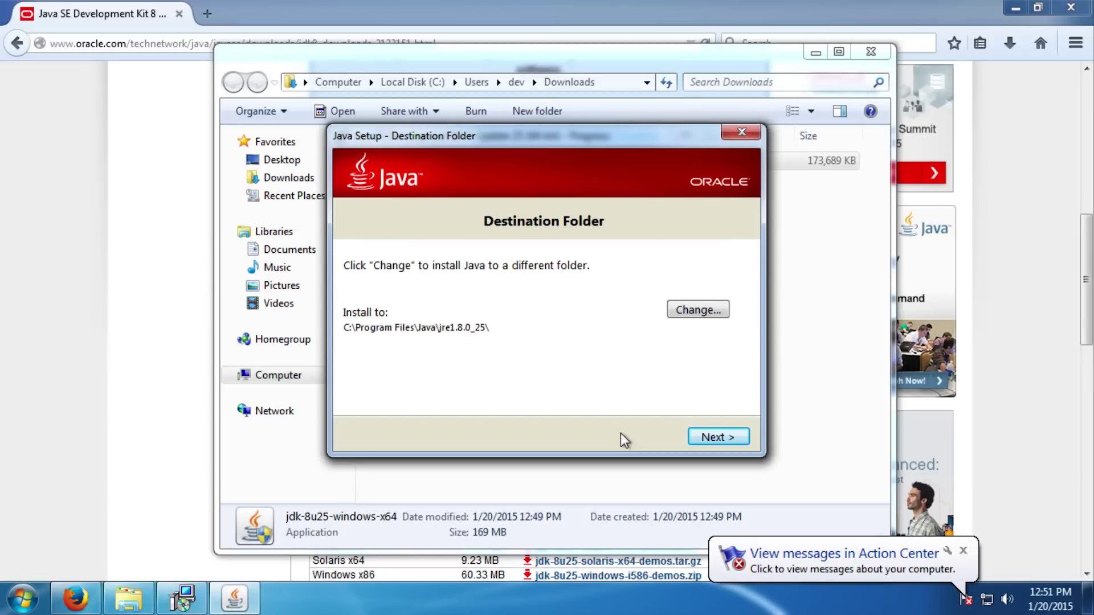
left_click(706, 438)
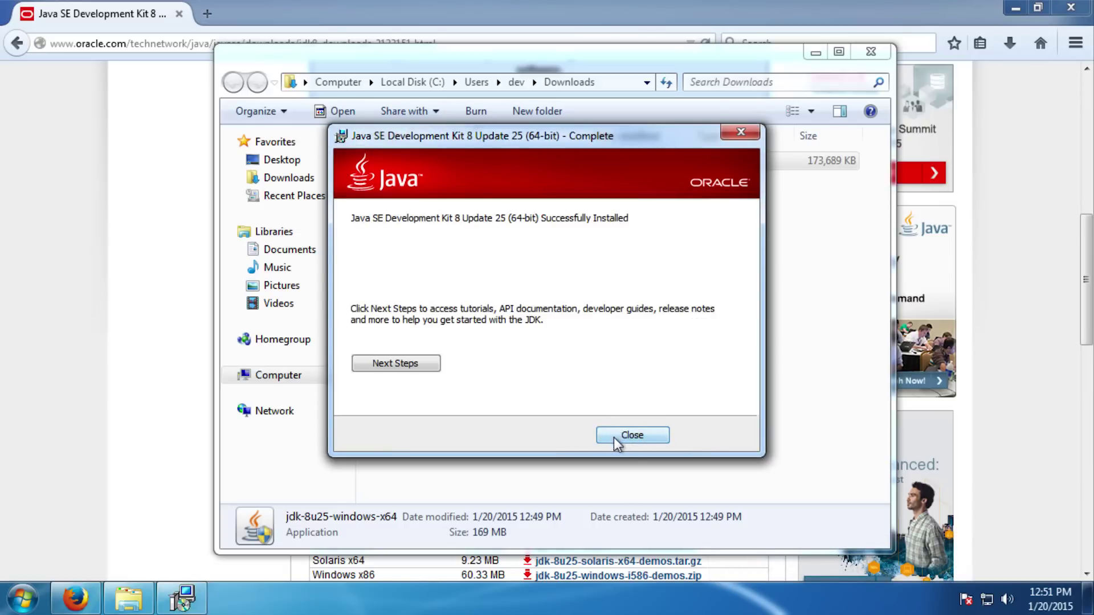
left_click(632, 437)
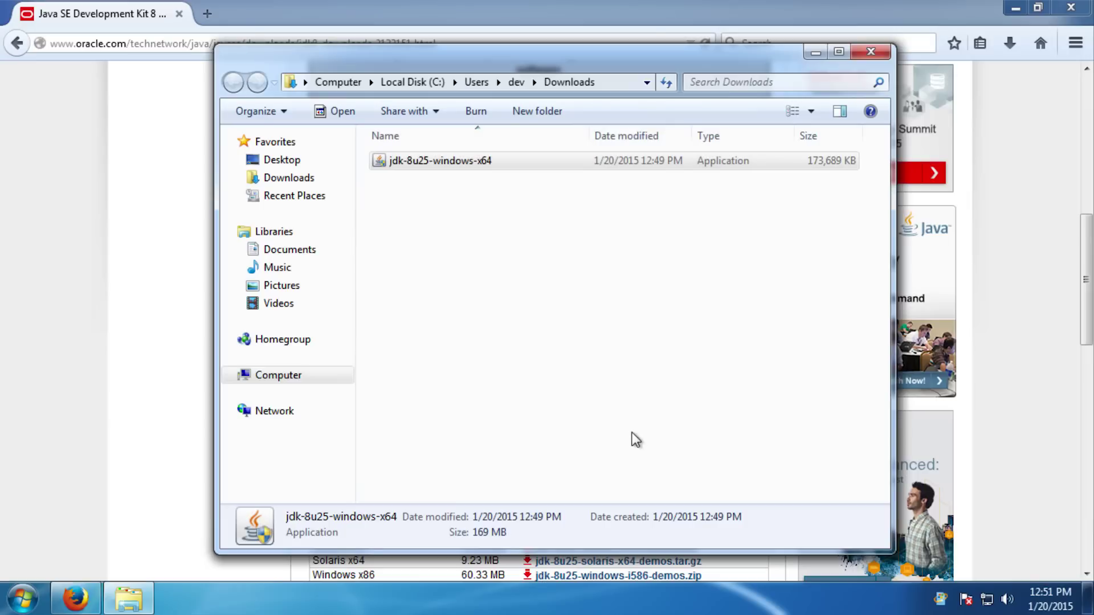
Start Command Prompt via cmd and run java -version, showing 1.8.0_25 64-bit Server VM
left_click(24, 602)
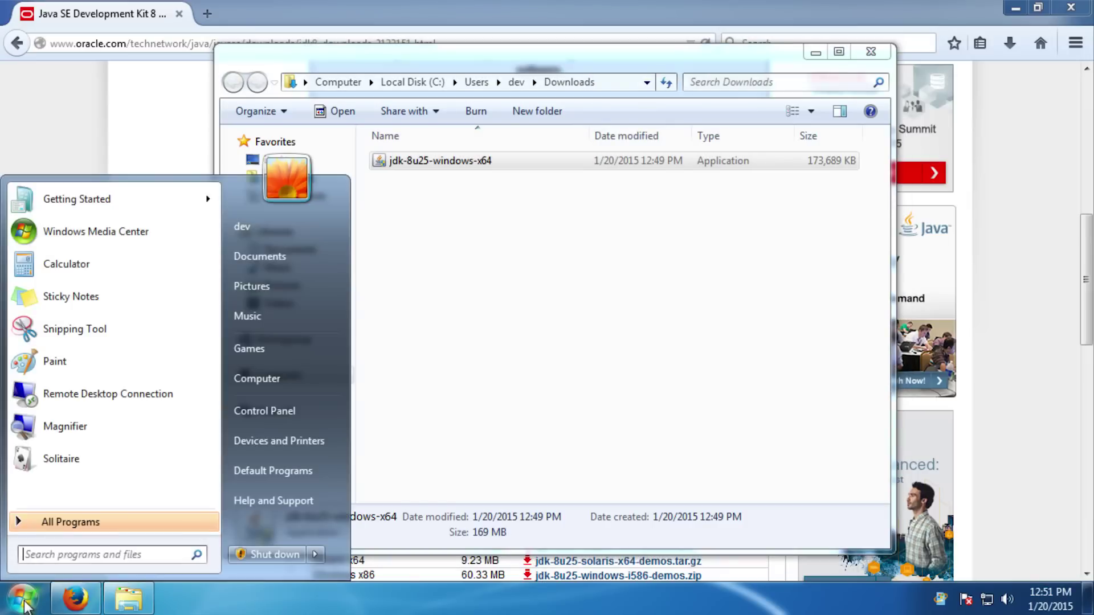
left_click(83, 556)
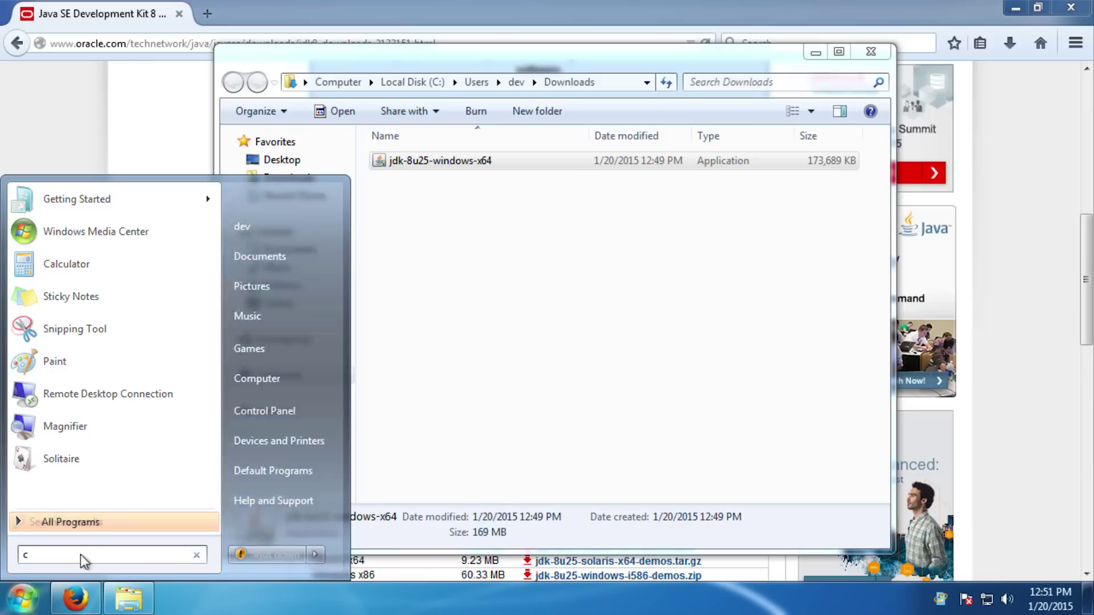
type("cmd")
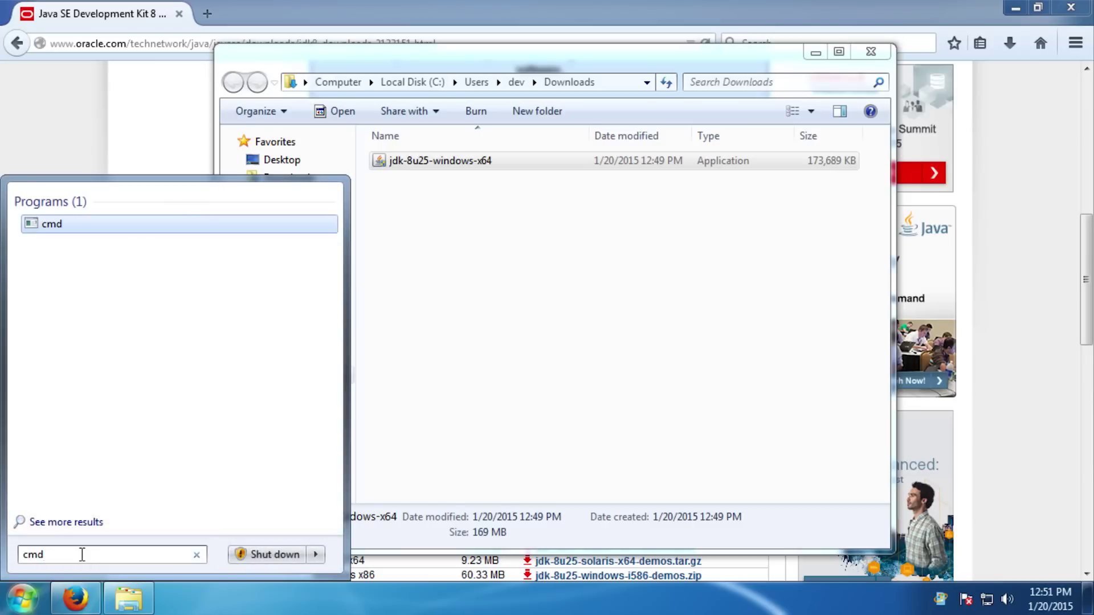
key("Return")
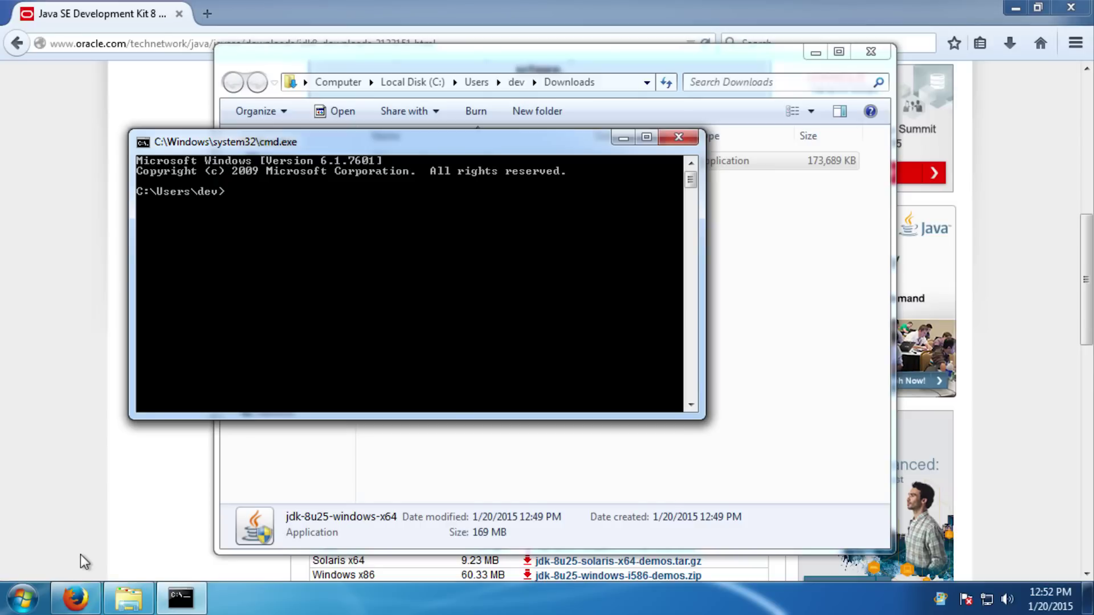
type("j")
type("ava ")
type("-version")
key("Return")
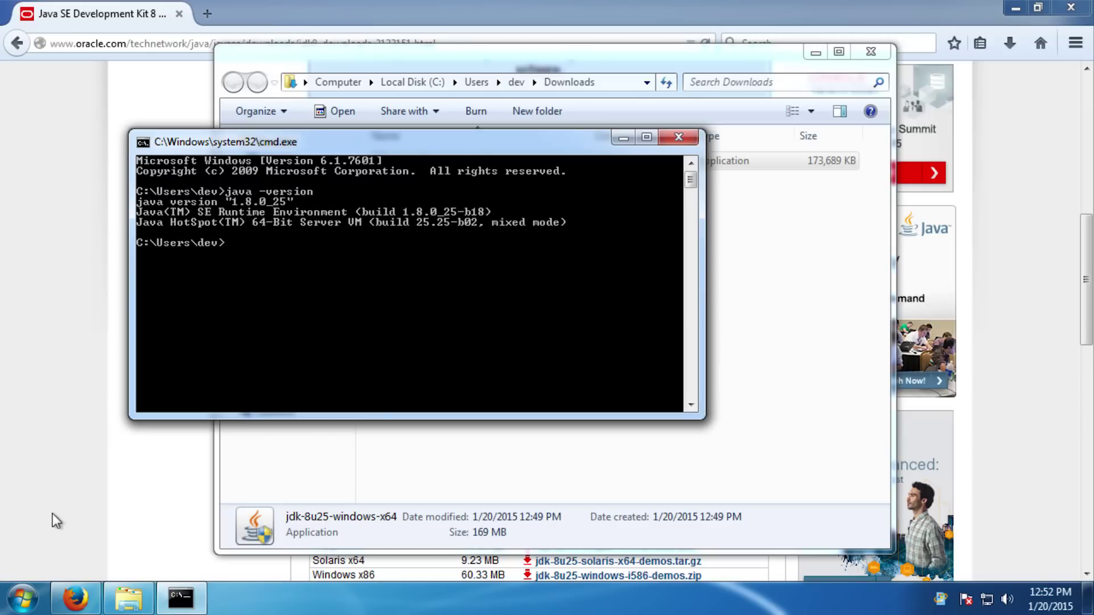